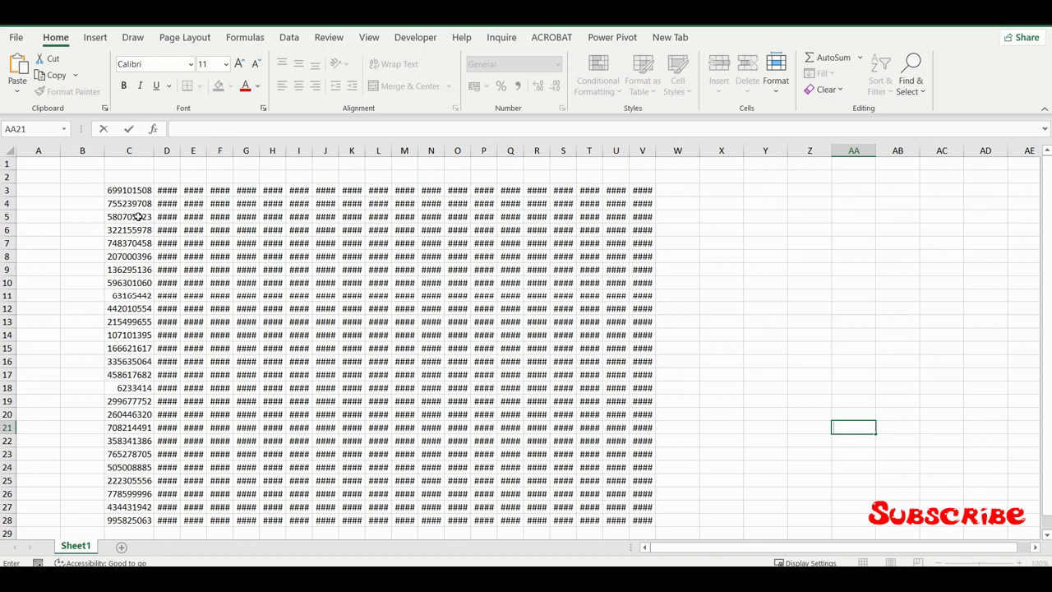
Step: Select the whole number block and AutoFit its column widths so no cell shows ####
click(134, 217)
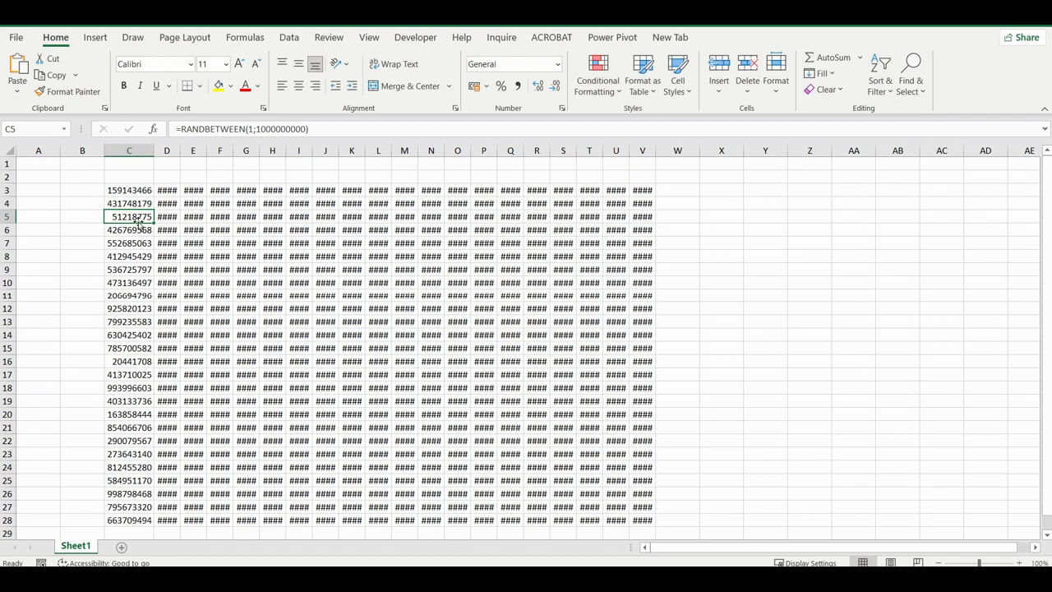
key(ctrl+a)
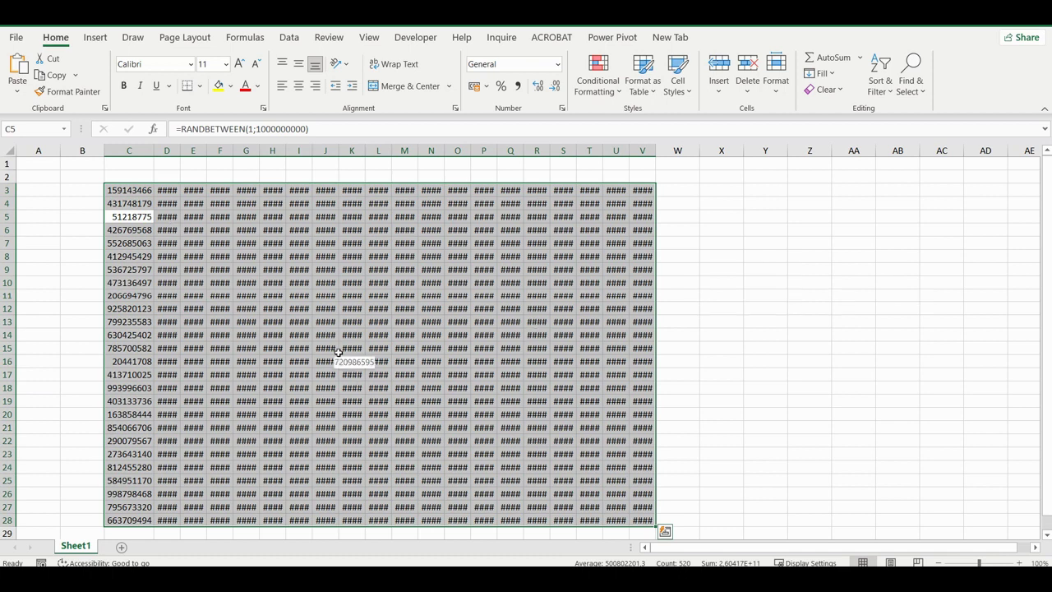
key(alt+h)
key(h)
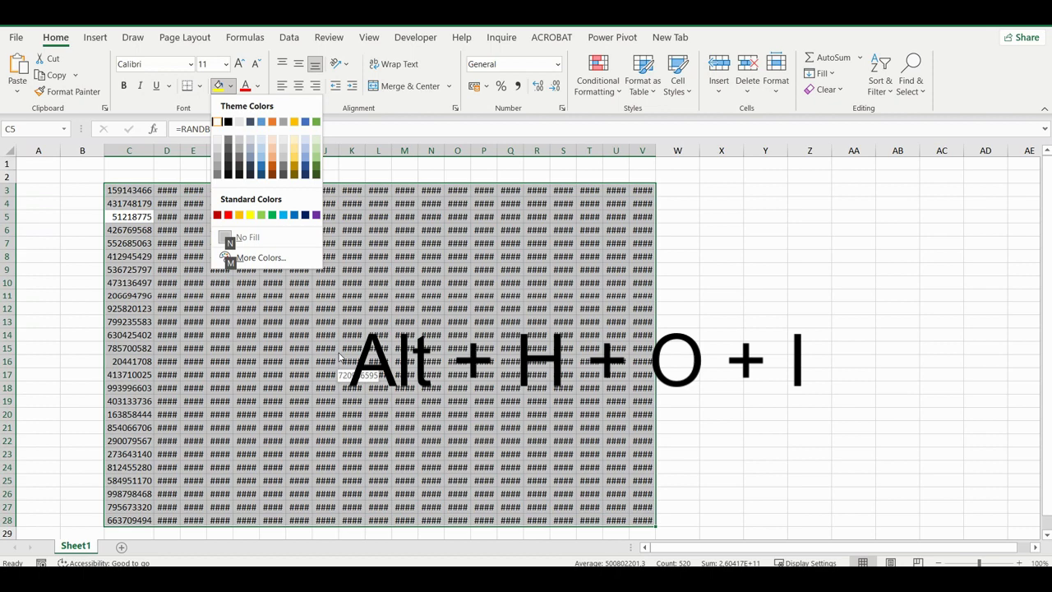
key(Escape)
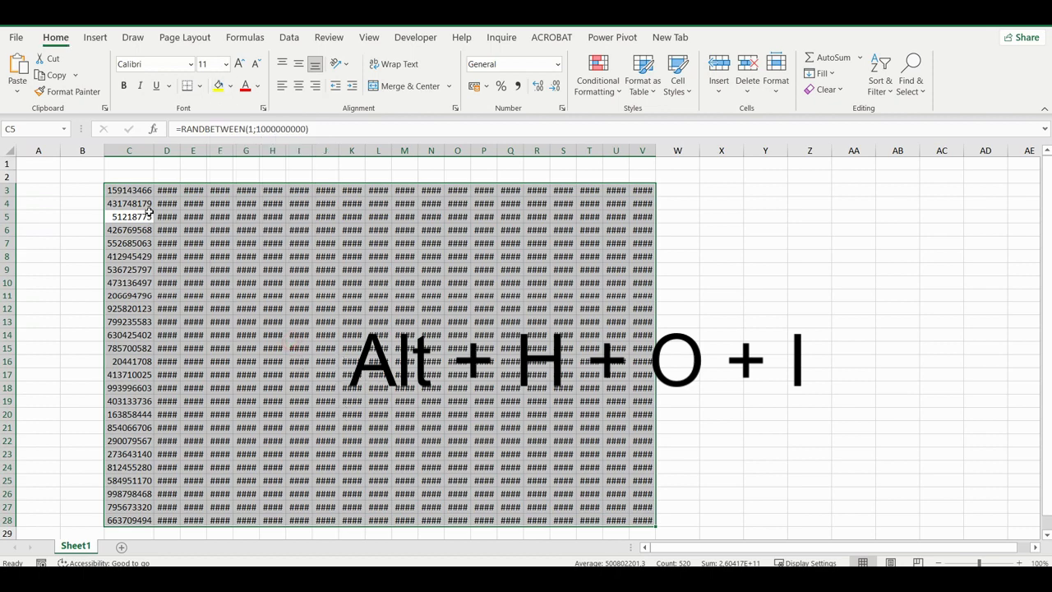
key(alt+h)
key(o)
key(i)
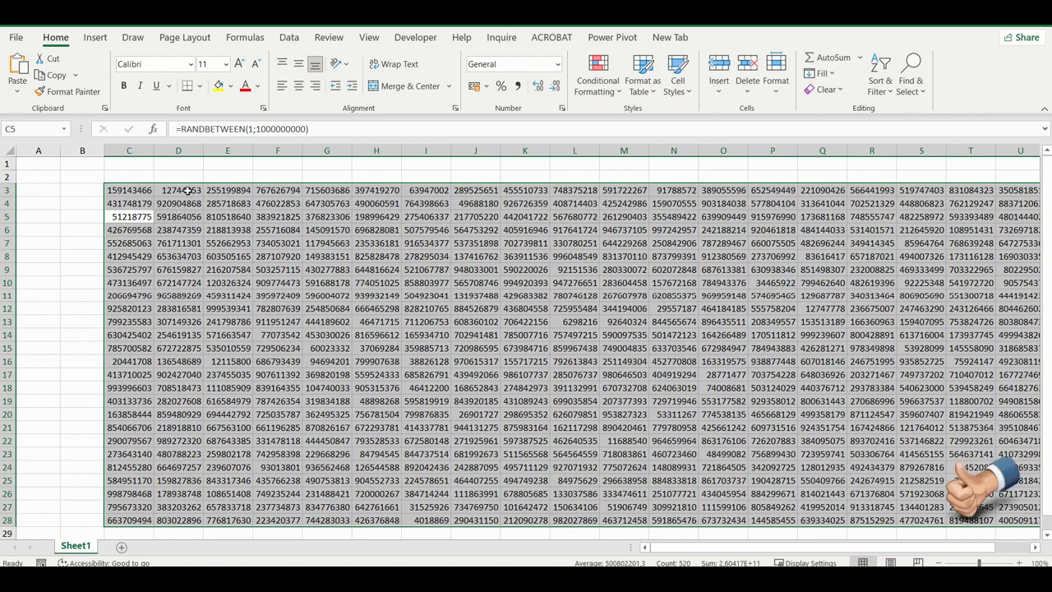
click(186, 194)
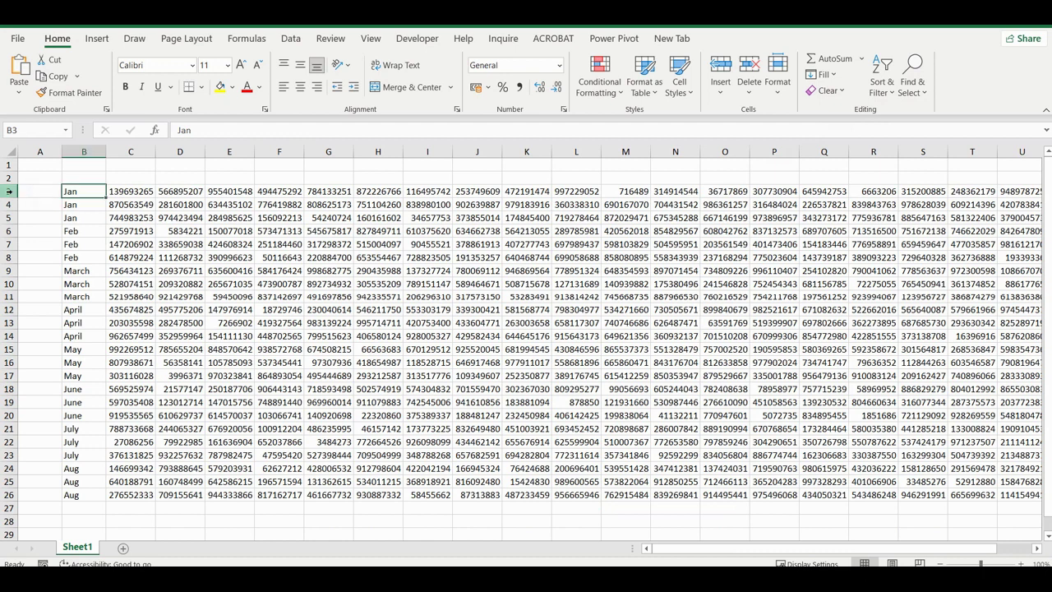
Step: Select rows 3 to 5 (the Jan rows) and group them into an outline
drag(10, 191, 12, 216)
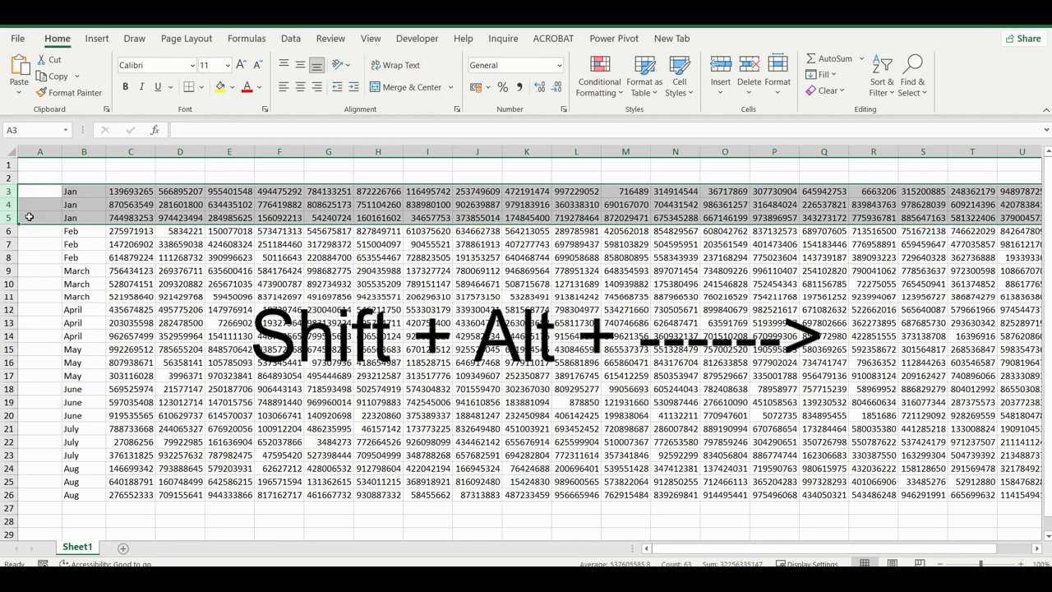
key(shift+alt+Right)
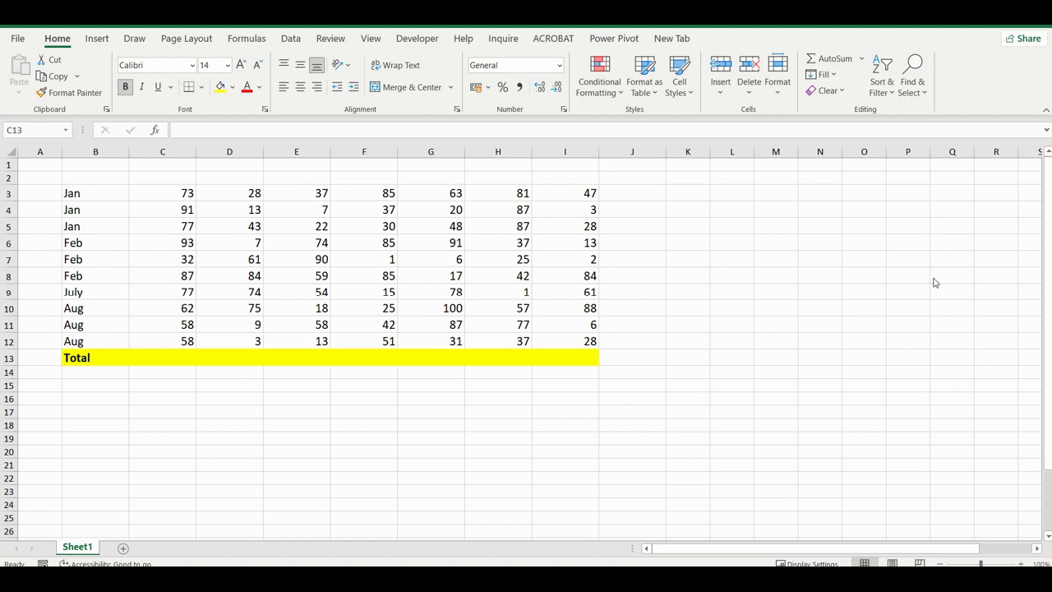
Step: AutoSum column C into C13 and fill that total across to I13
click(163, 358)
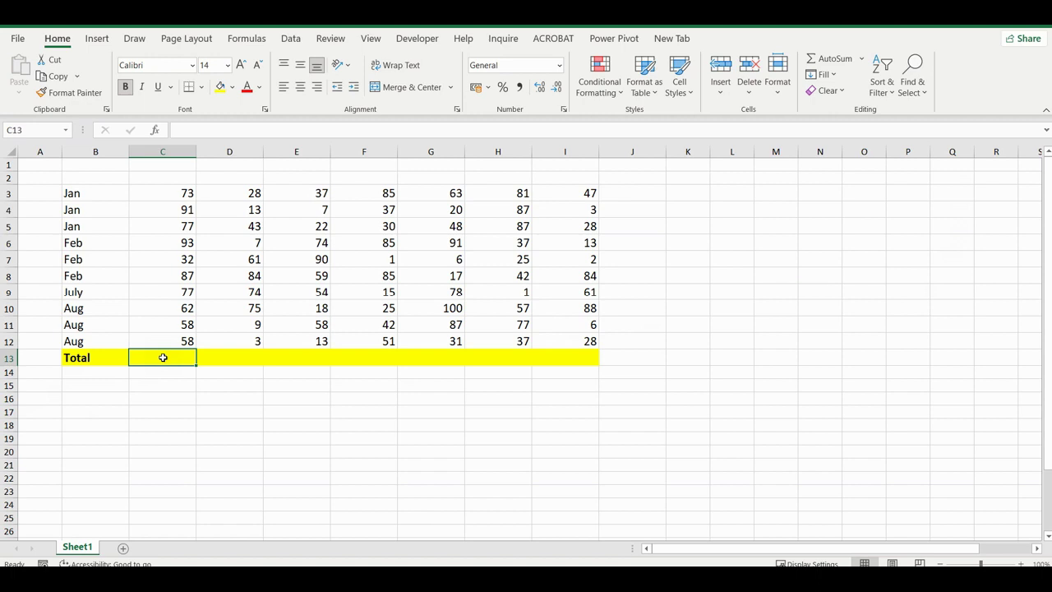
key(alt+equal)
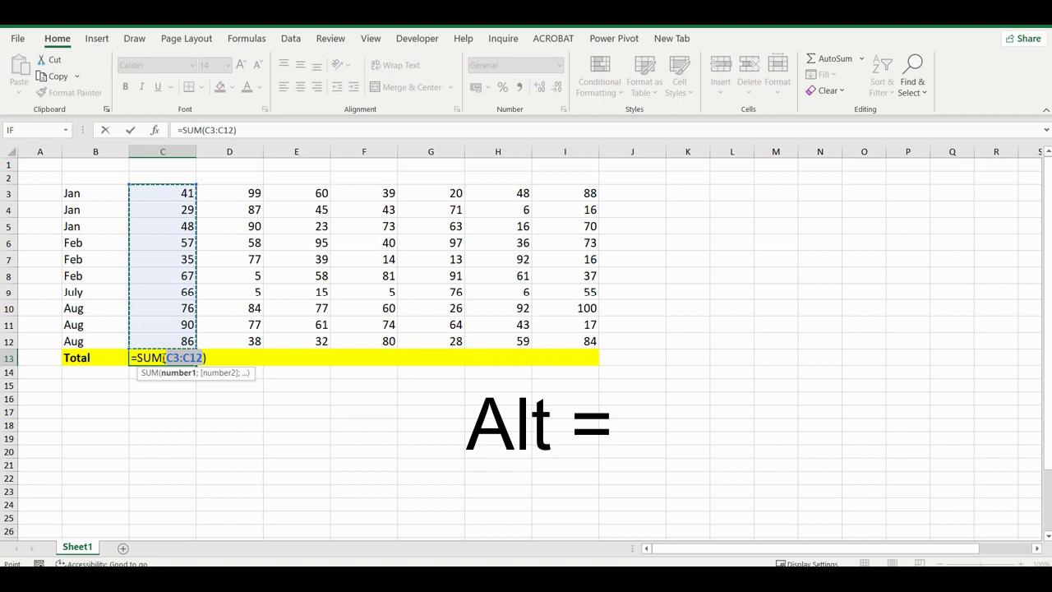
key(Return)
click(169, 360)
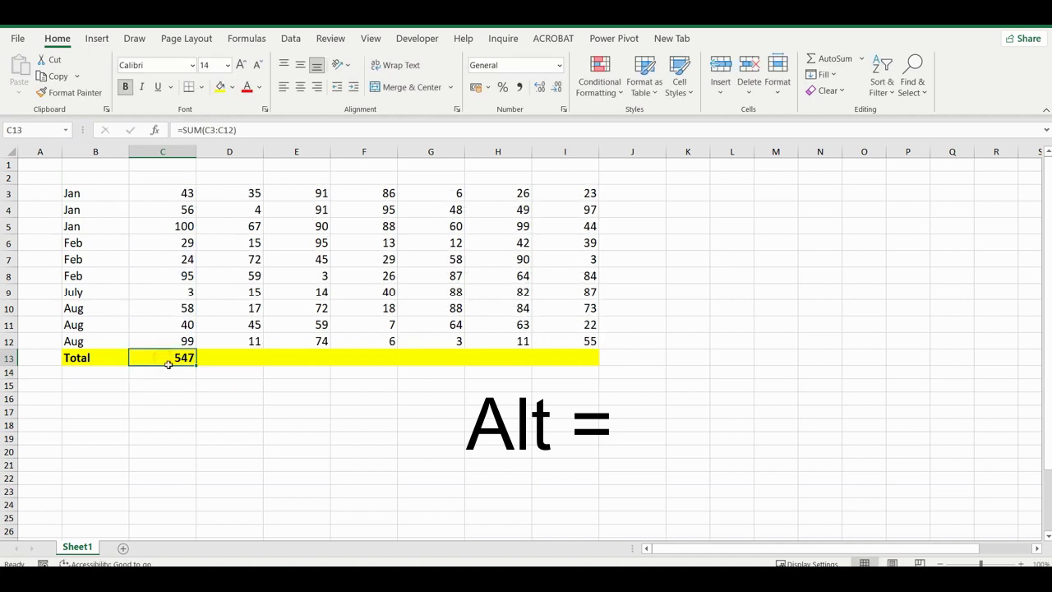
drag(199, 363, 580, 360)
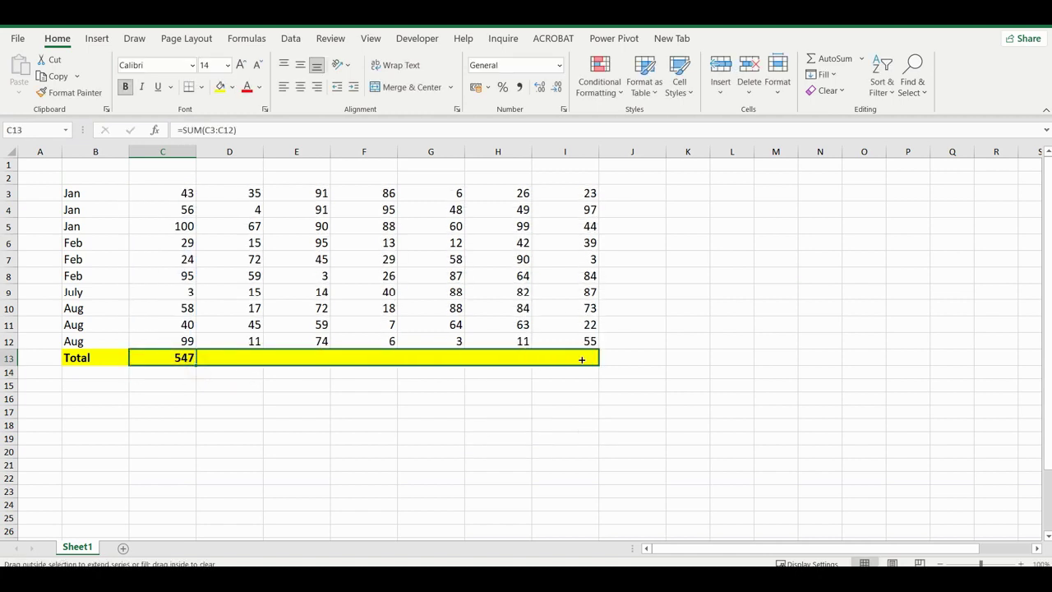
click(232, 373)
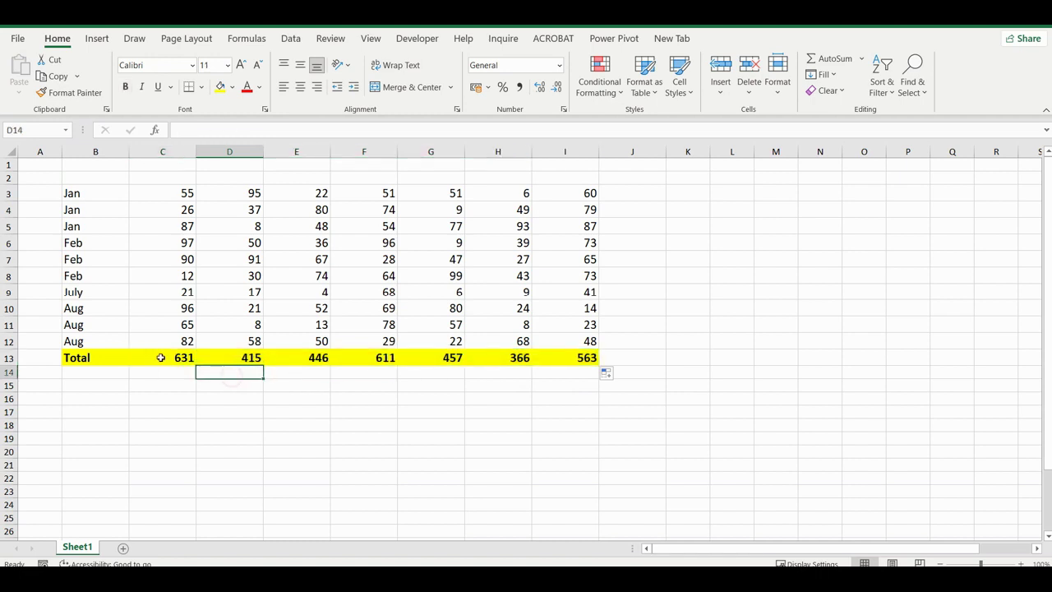
click(161, 358)
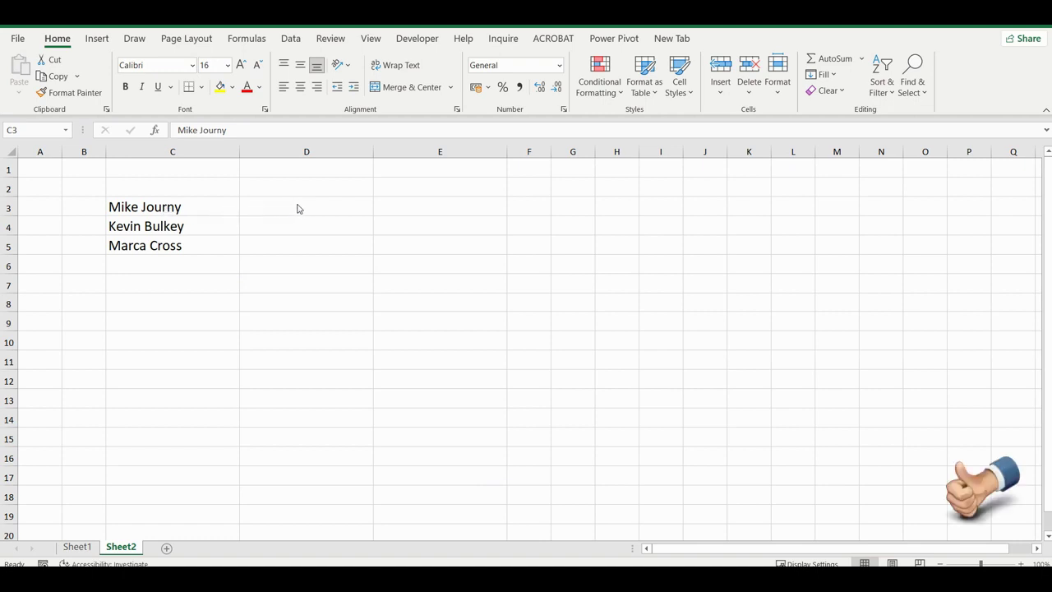
Step: Enter 'Mike' in D3 as the first example first name
click(302, 208)
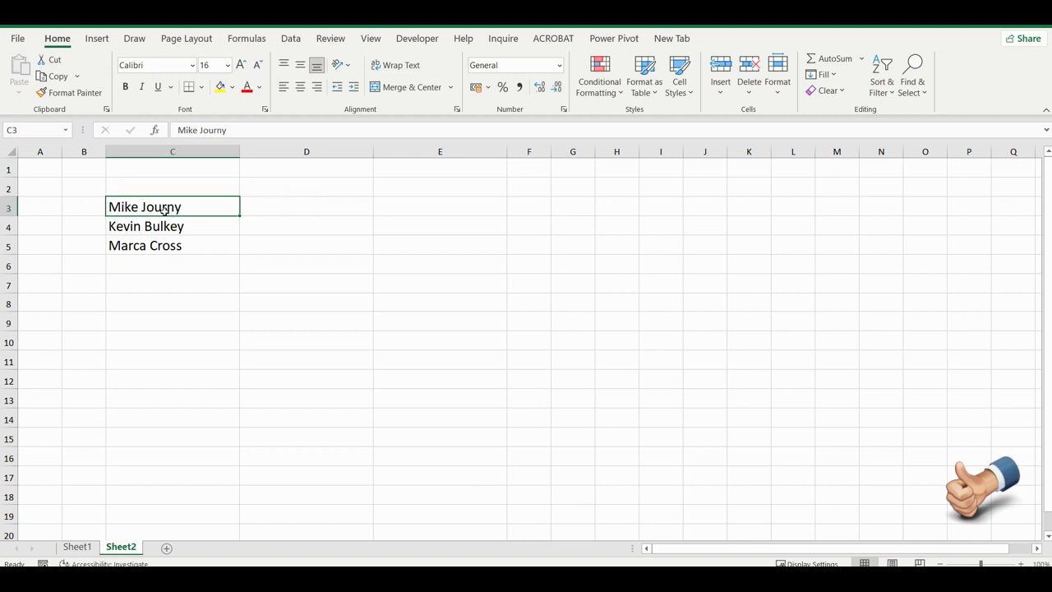
click(286, 206)
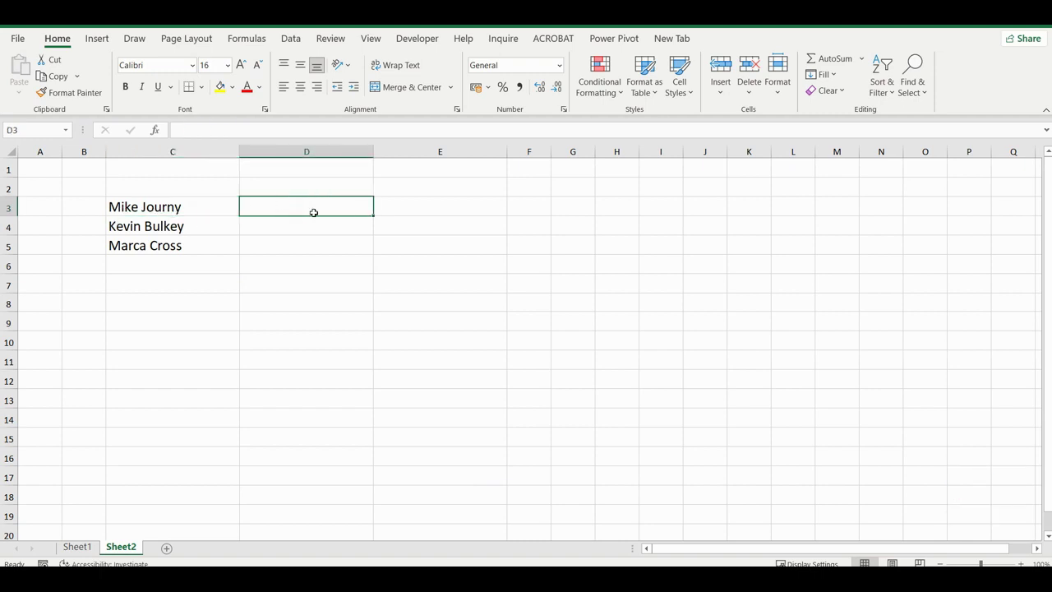
text(Mike)
key(Return)
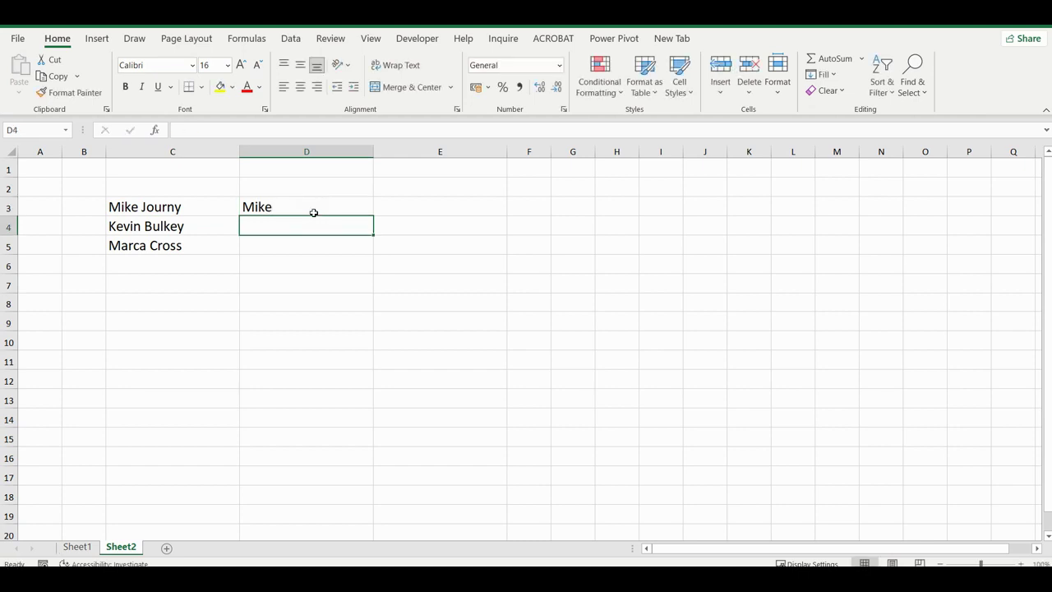
click(313, 212)
key(Right)
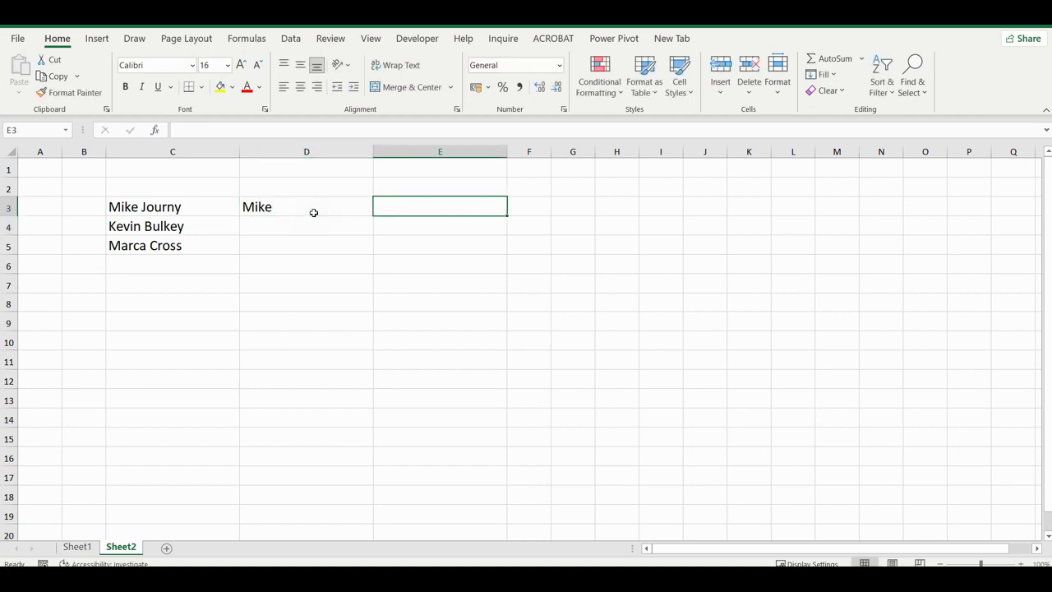
text(Joutny)
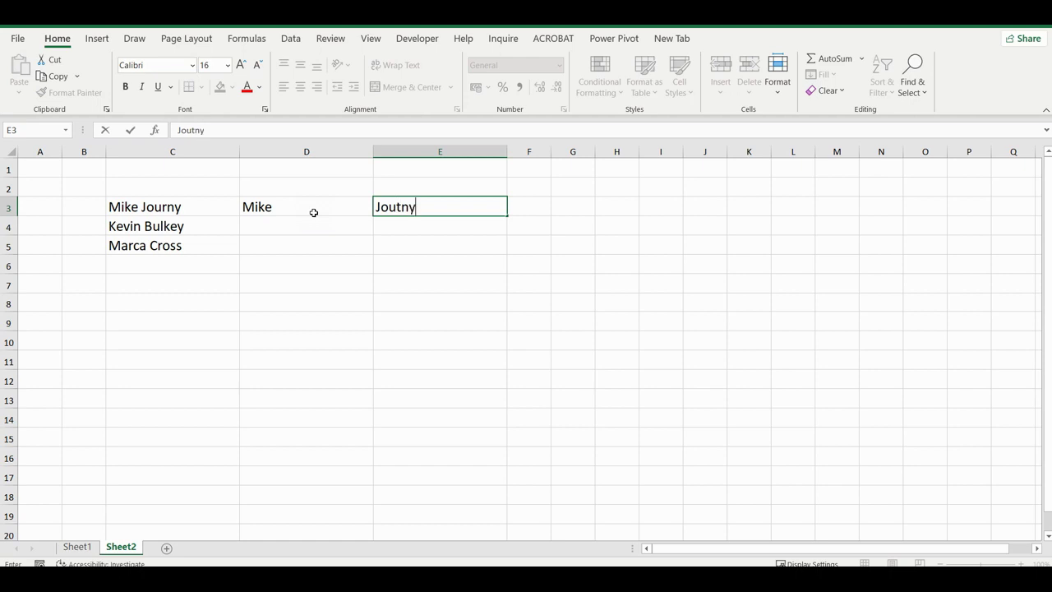
key(Return)
key(Left)
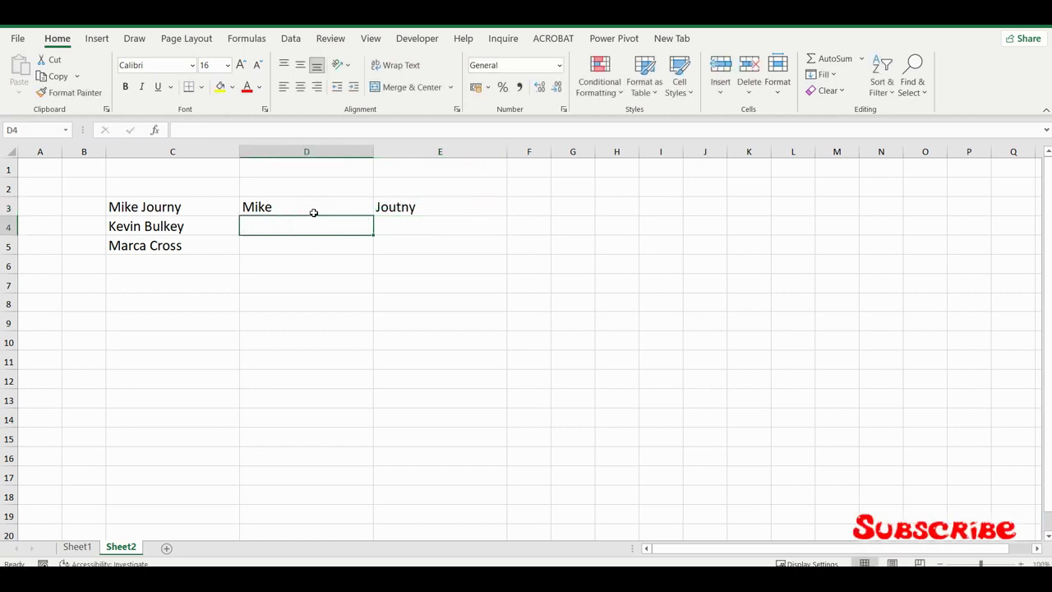
key(ctrl+e)
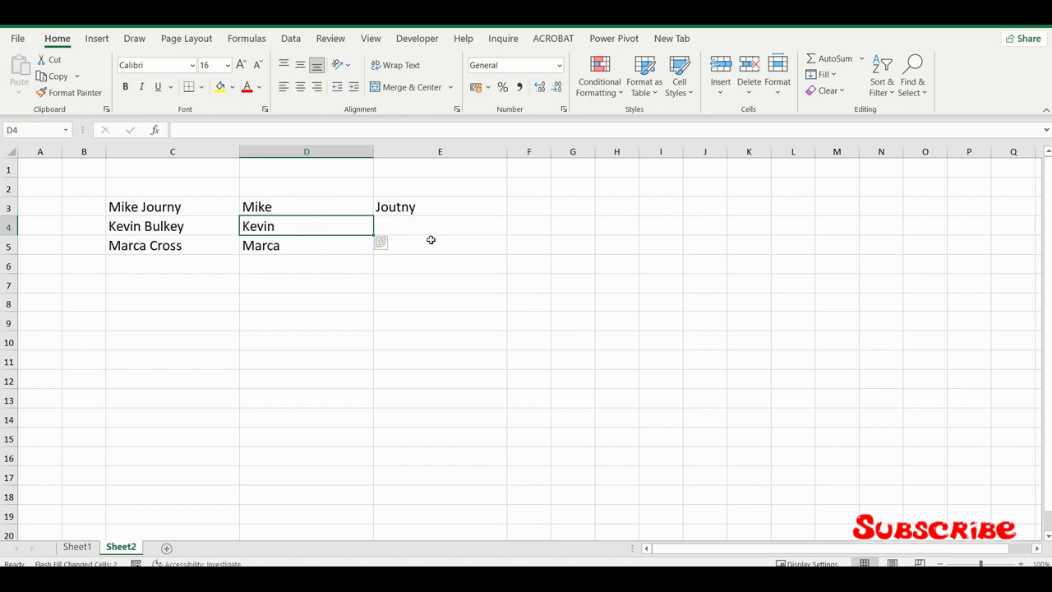
Step: Flash Fill surnames Bulkey and Cross, and correct E3's 'Joutny' to 'Journy'
click(431, 222)
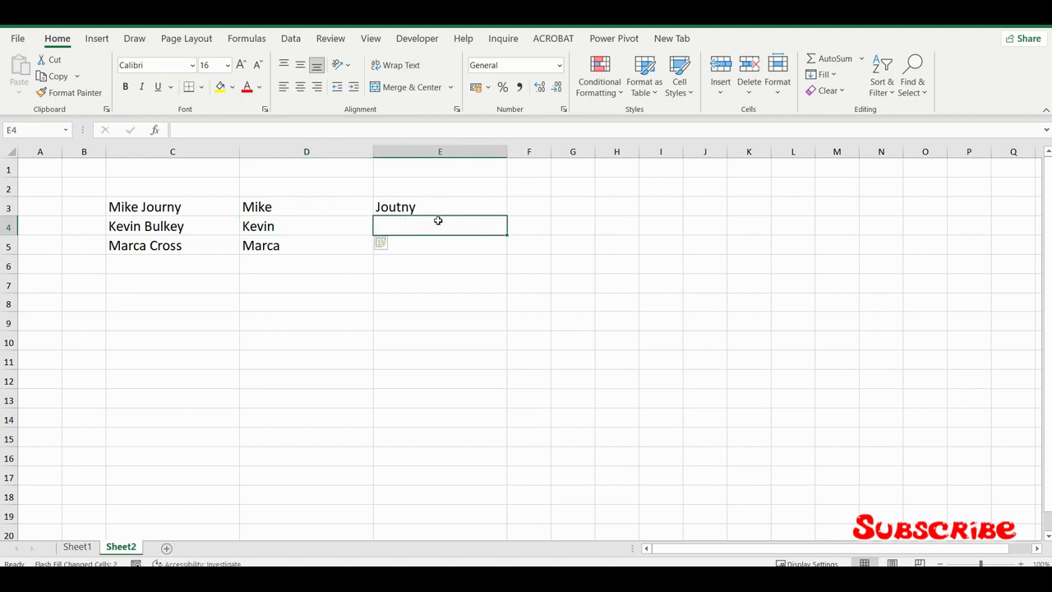
key(ctrl+e)
double_click(413, 204)
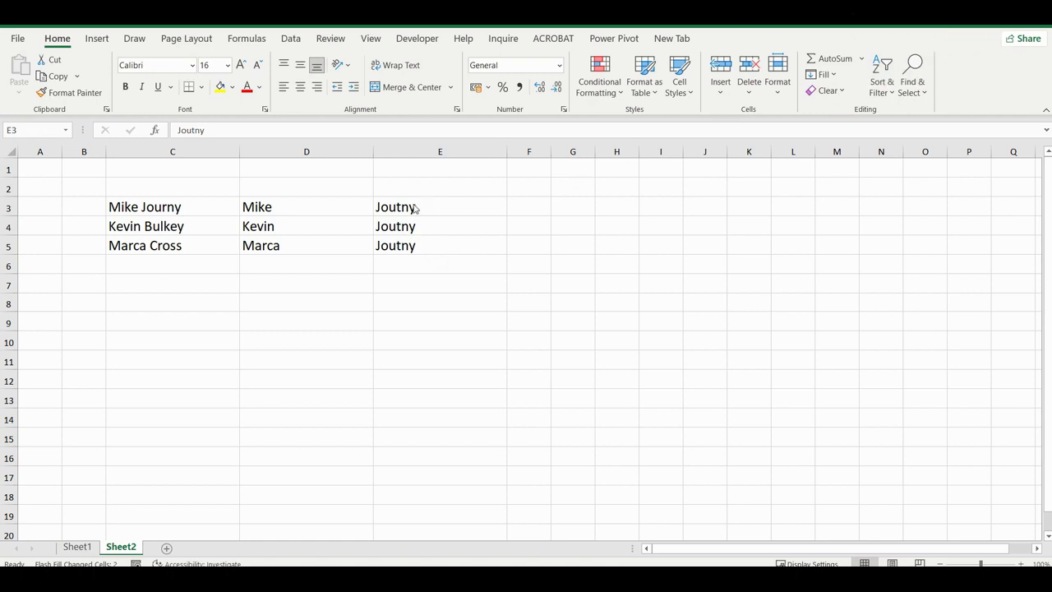
key(Left)
key(Left)
key(Left)
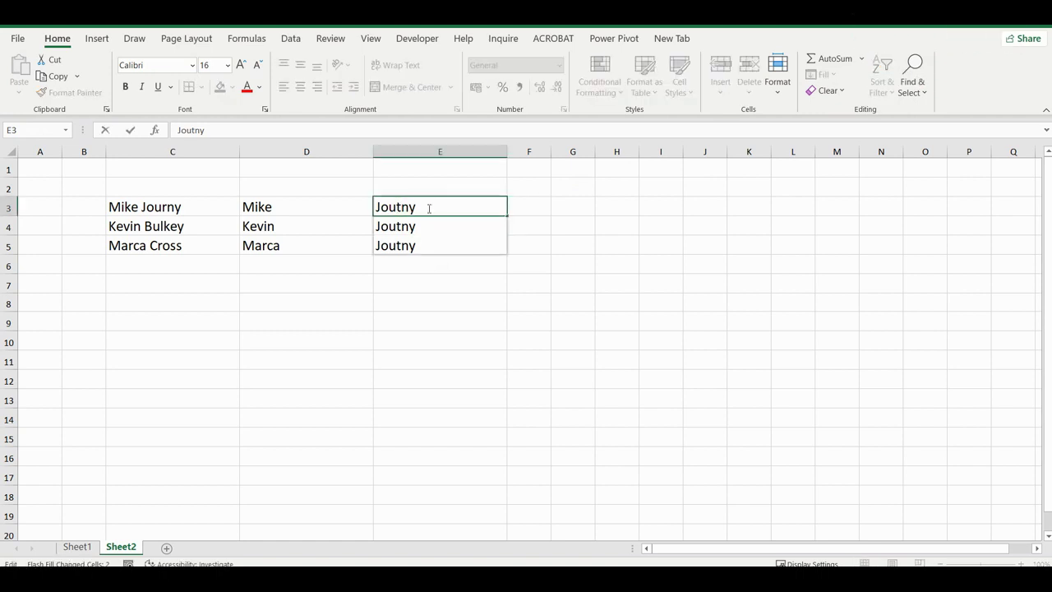
key(Delete)
text(r)
key(Return)
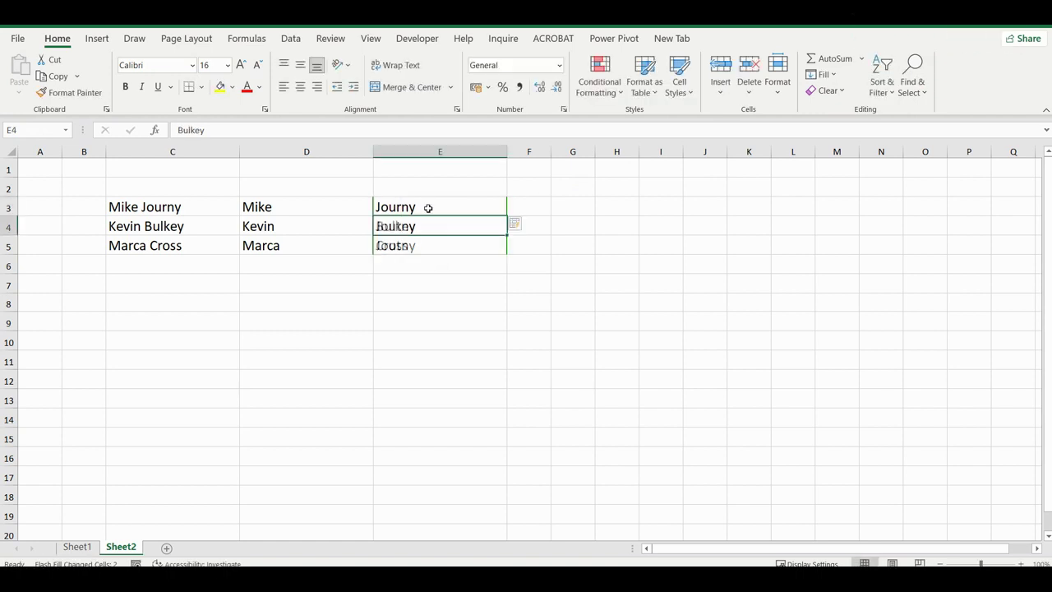
click(411, 245)
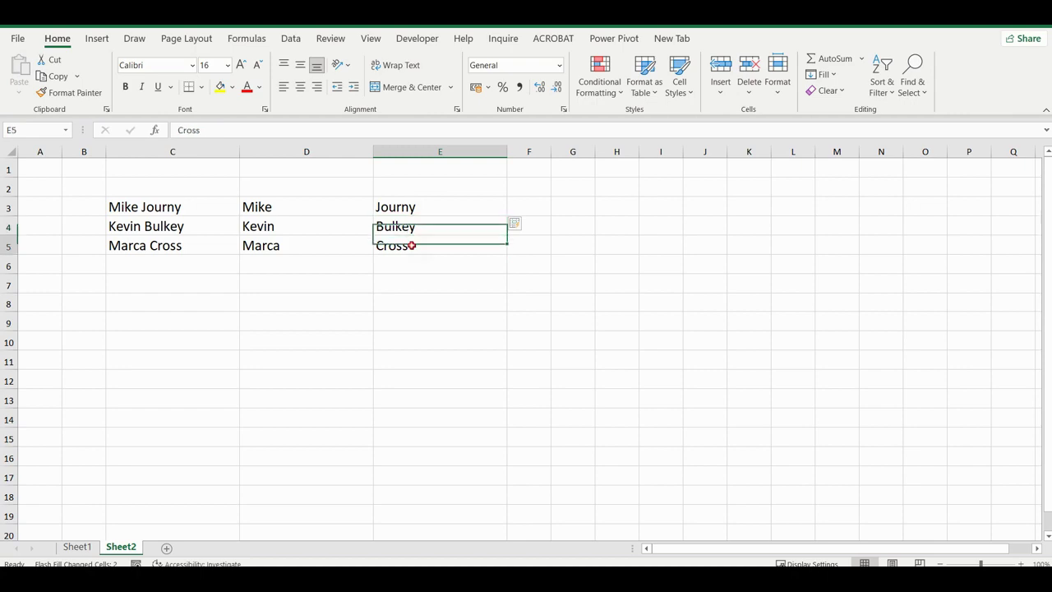
click(433, 282)
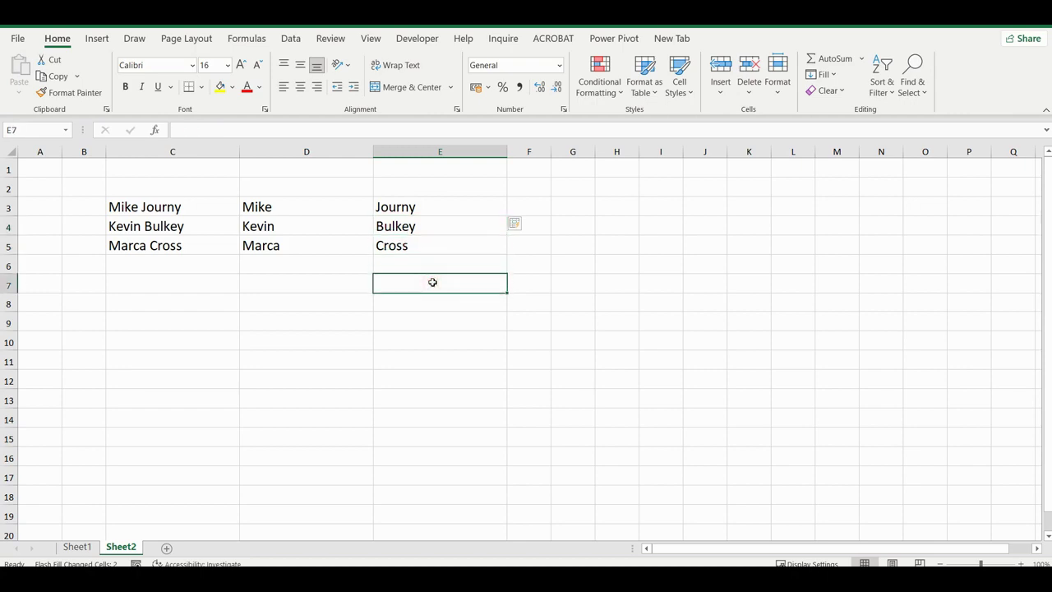